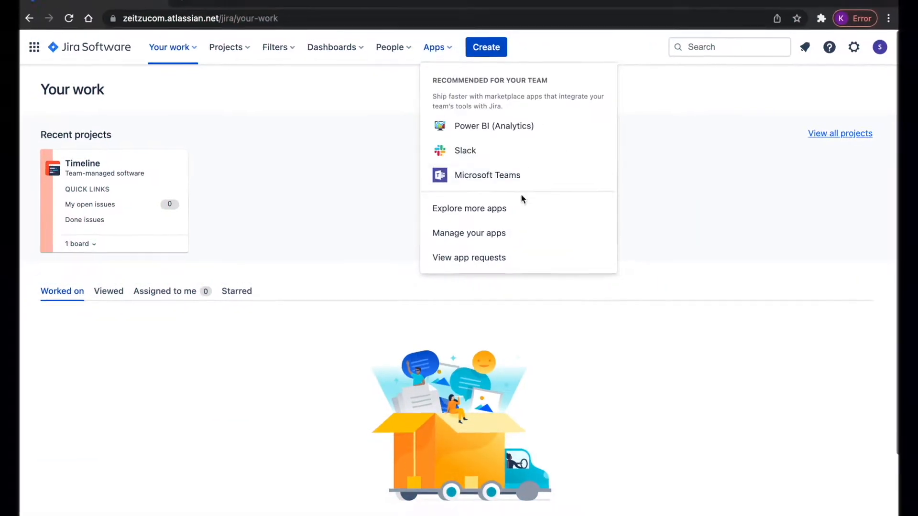
Find Activity Timeline in the marketplace and install it on a free trial.
left_click(473, 207)
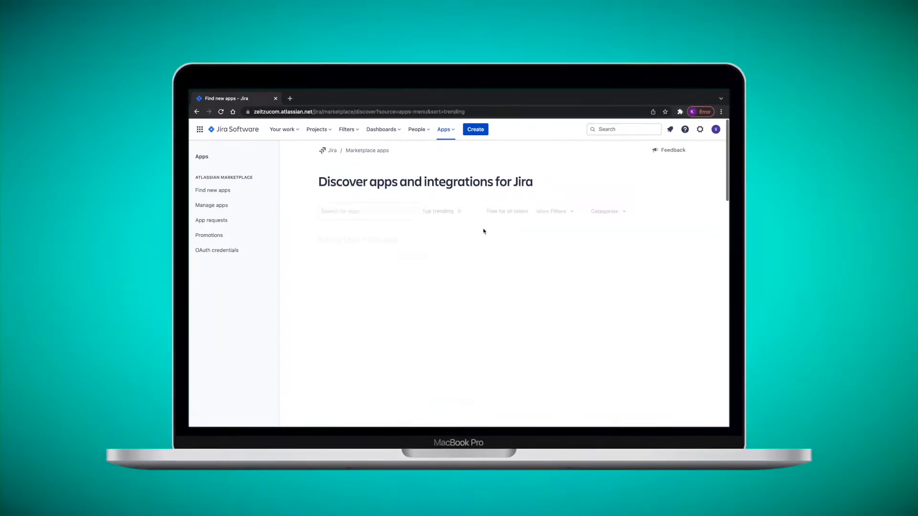
key("Return")
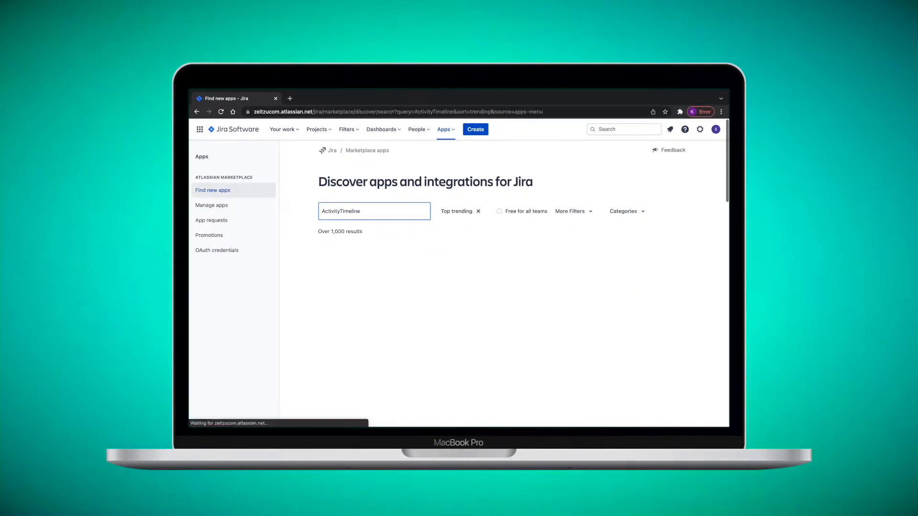
left_click(377, 294)
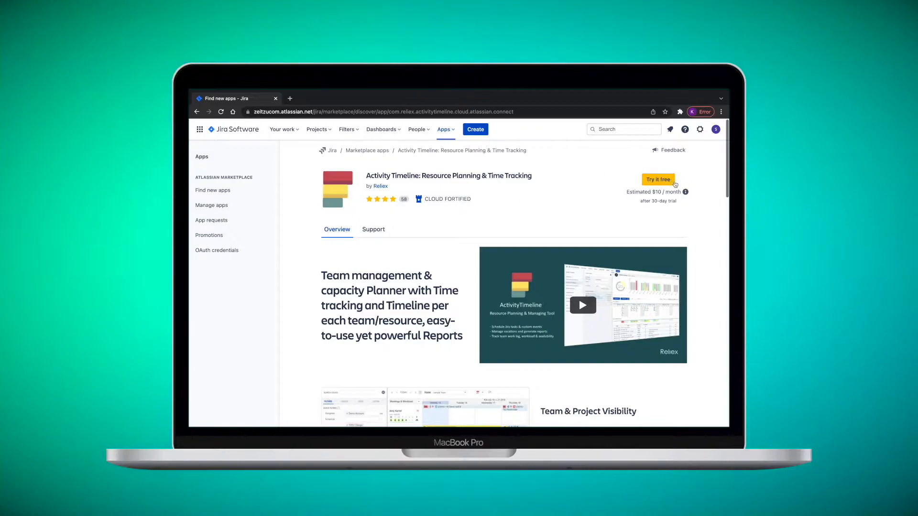
left_click(659, 180)
left_click(555, 339)
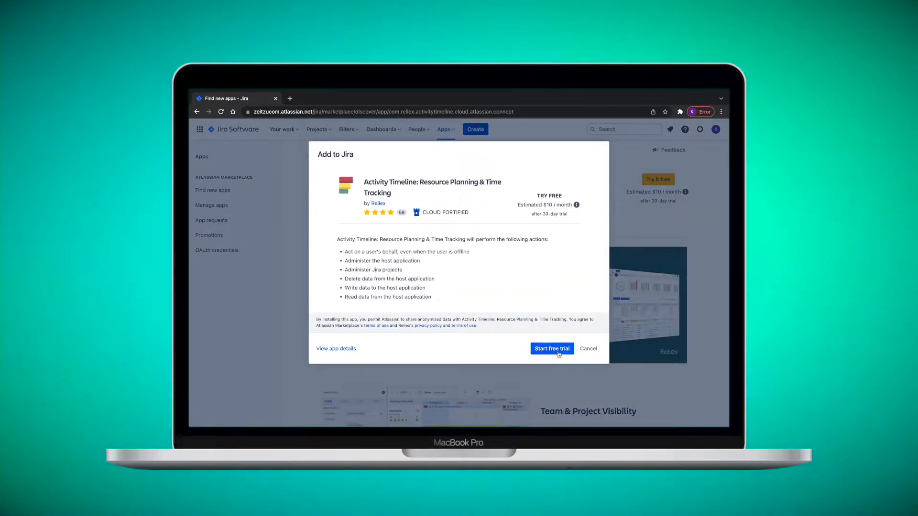
Launch the installed app and continue its welcome setup with the Timeline project selected.
left_click(254, 398)
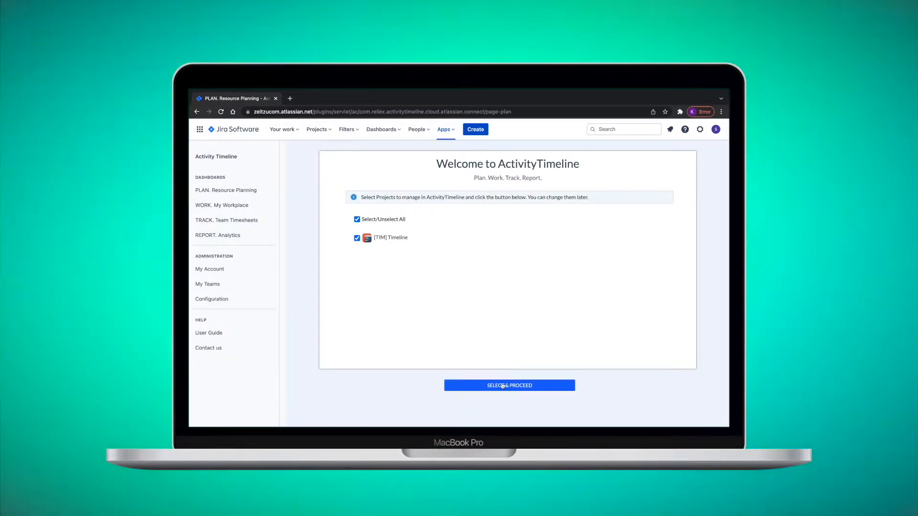
left_click(502, 386)
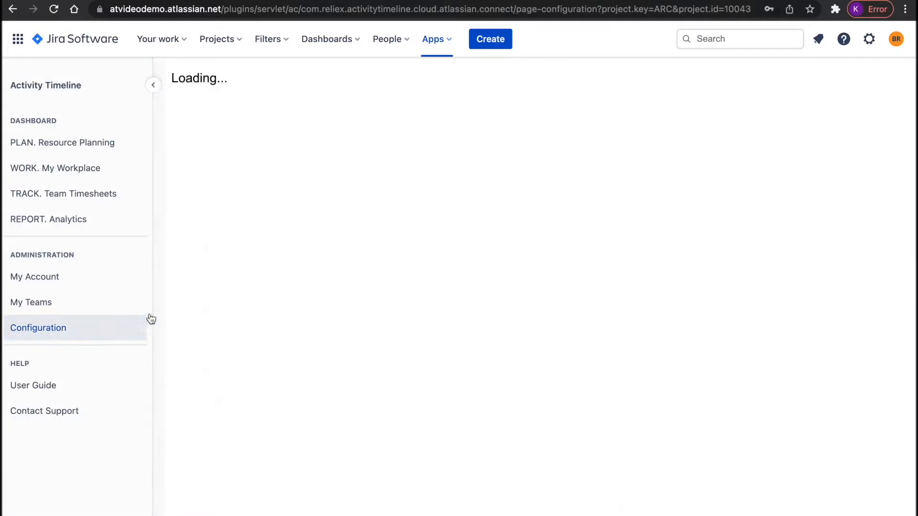
left_click(681, 66)
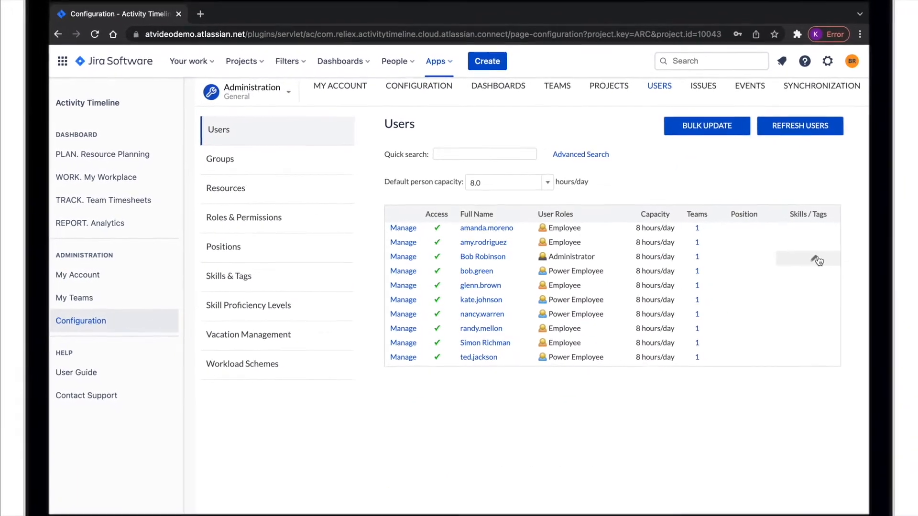
left_click(818, 260)
type("Java")
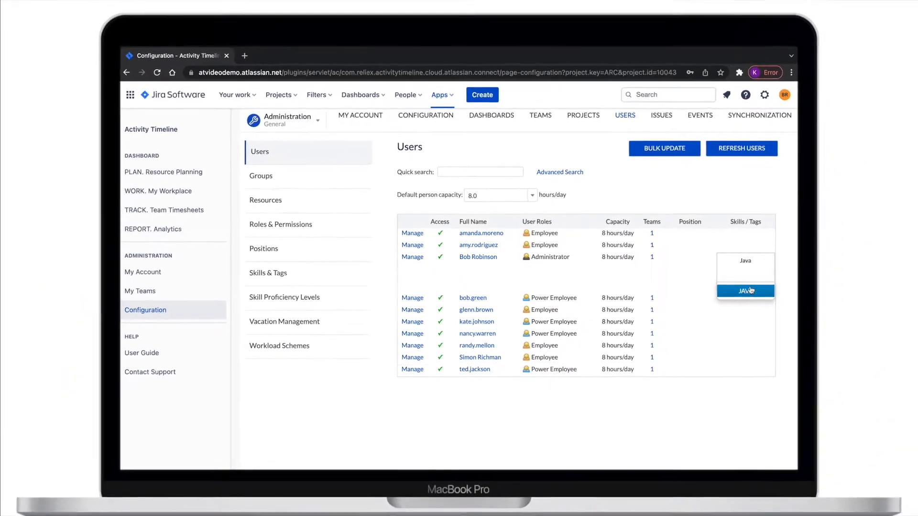
left_click(746, 290)
type("Php")
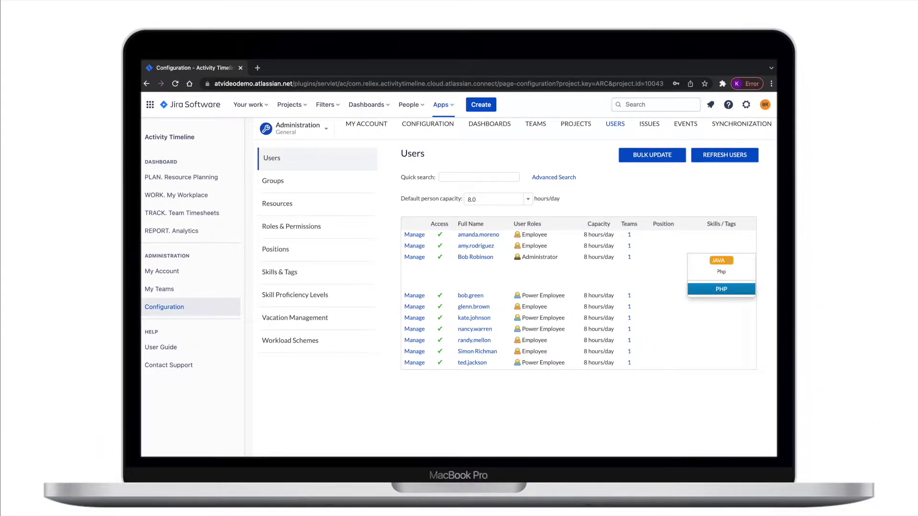
left_click(721, 289)
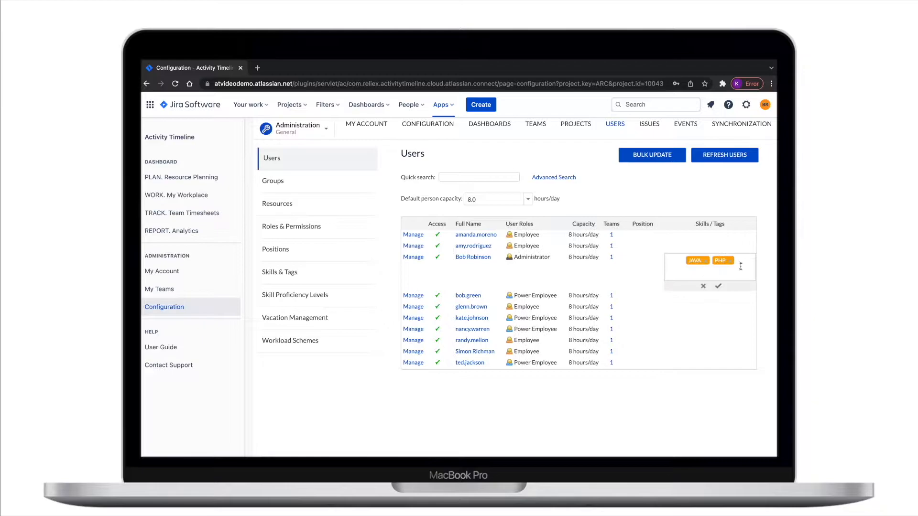
left_click(716, 289)
left_click(674, 258)
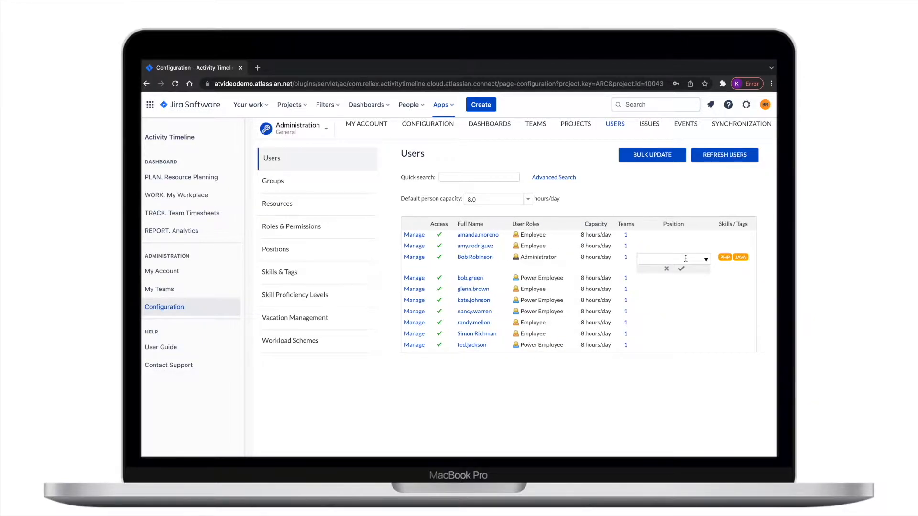
left_click(686, 259)
type("Developer")
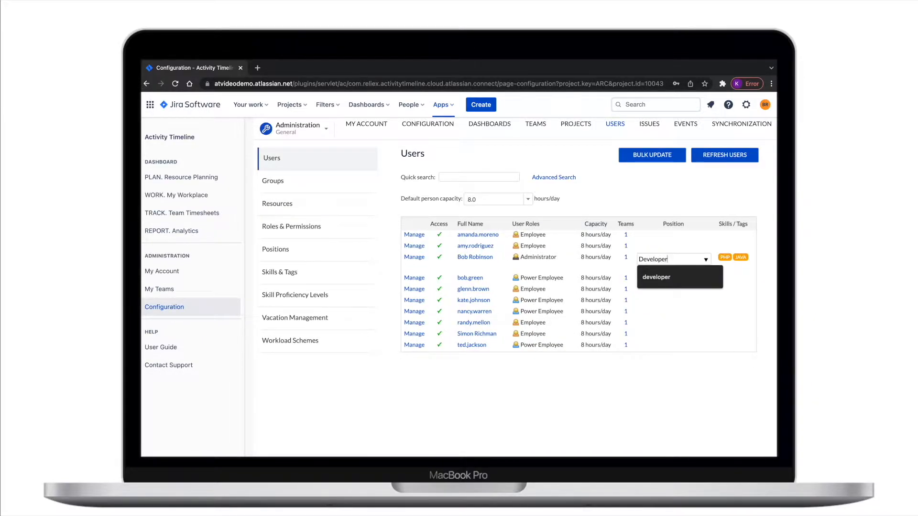
key("Return")
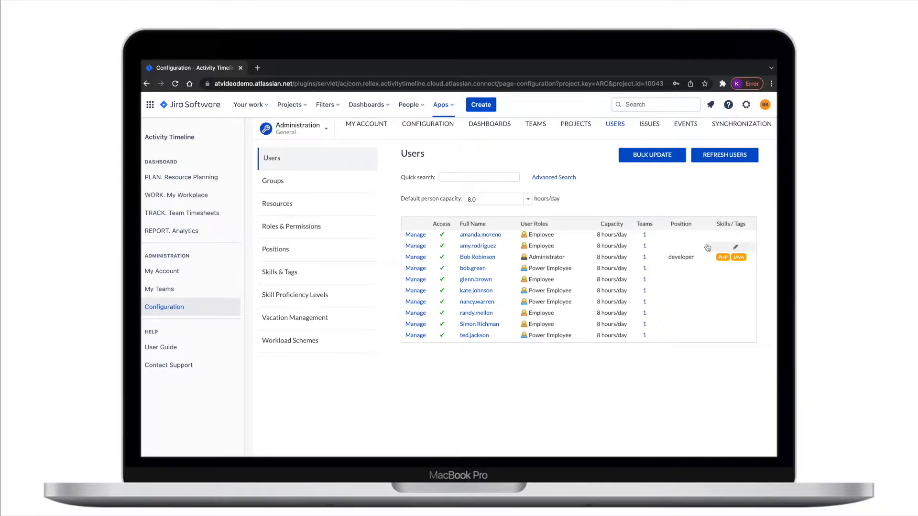
left_click(736, 295)
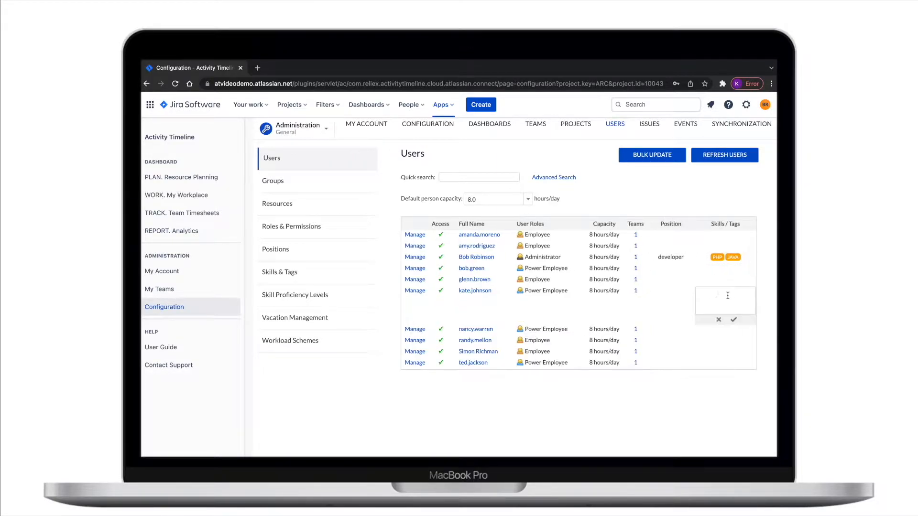
type("Manual")
key("Return")
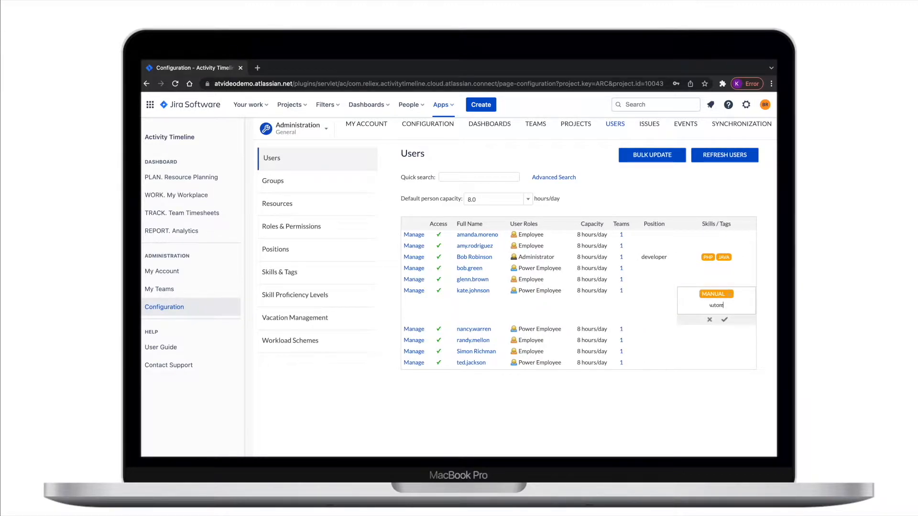
key("Return")
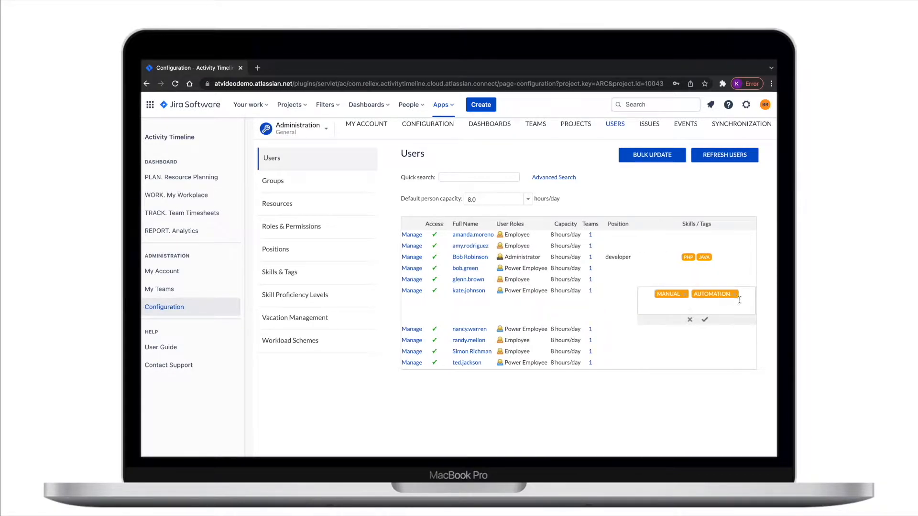
left_click(724, 320)
left_click(654, 291)
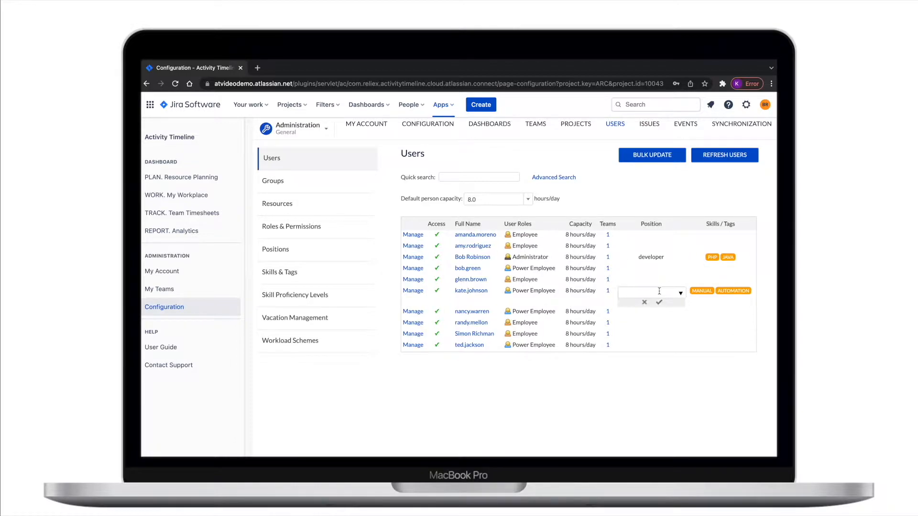
type("QA")
left_click(659, 303)
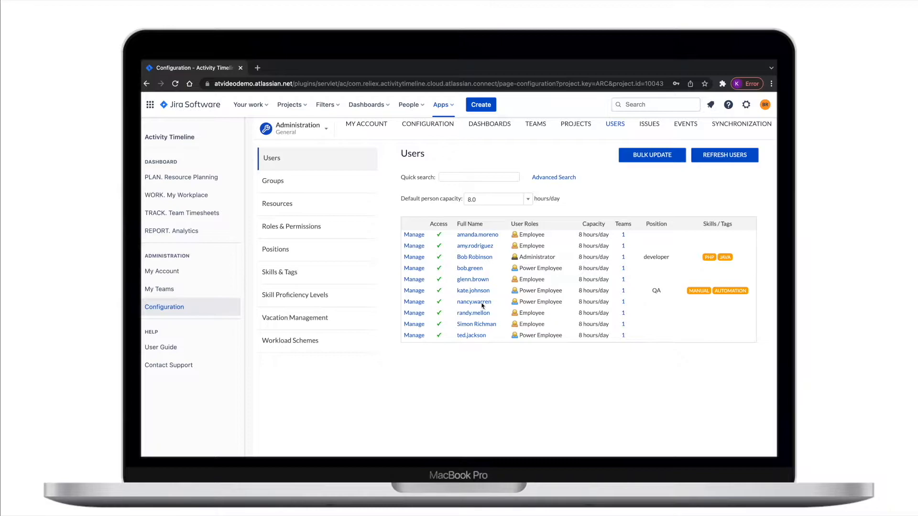
Manage the Developers group's associations, assigning the Employee role and a position.
left_click(320, 188)
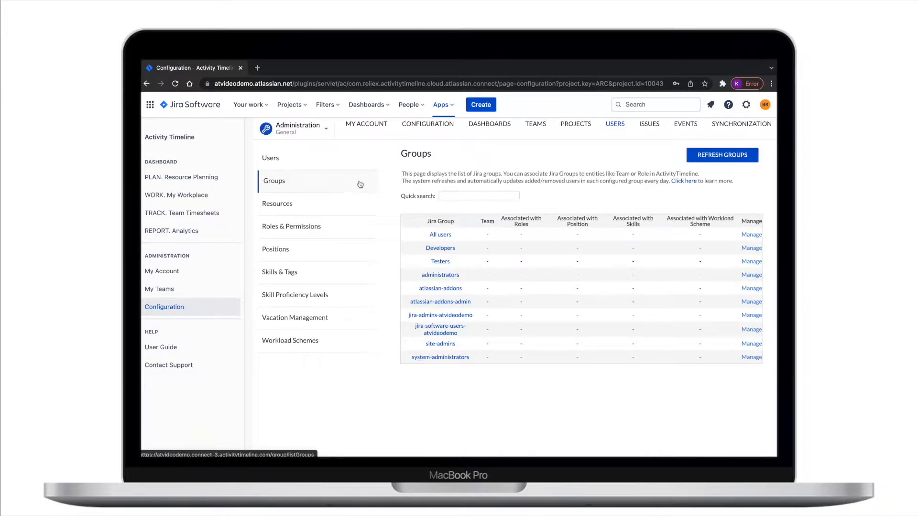
left_click(749, 248)
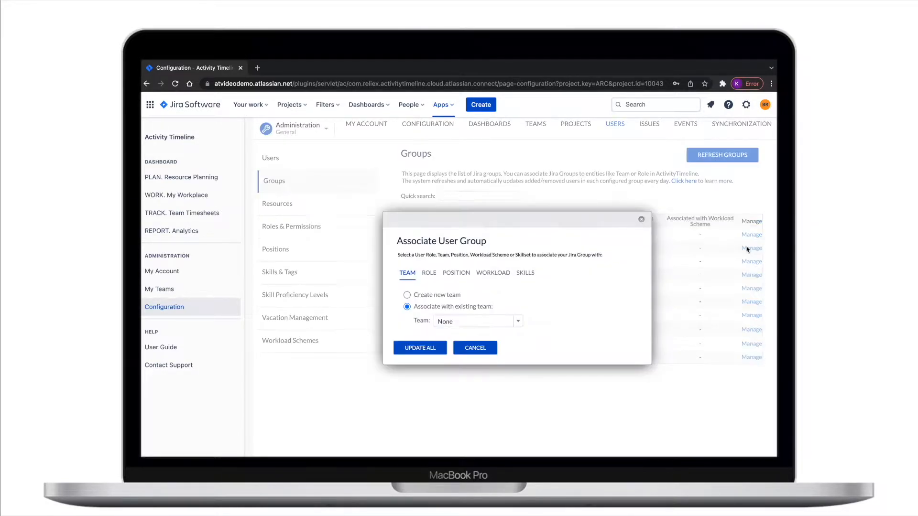
left_click(428, 273)
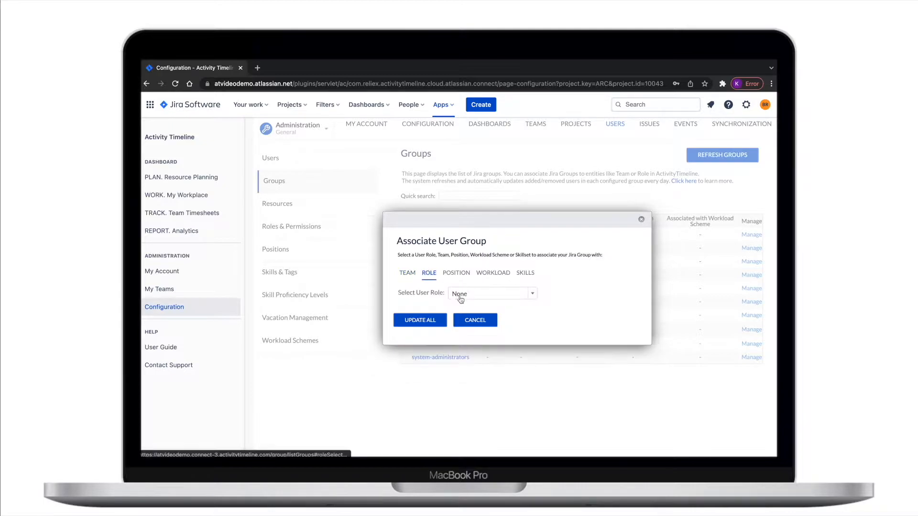
left_click(493, 294)
left_click(474, 343)
left_click(461, 275)
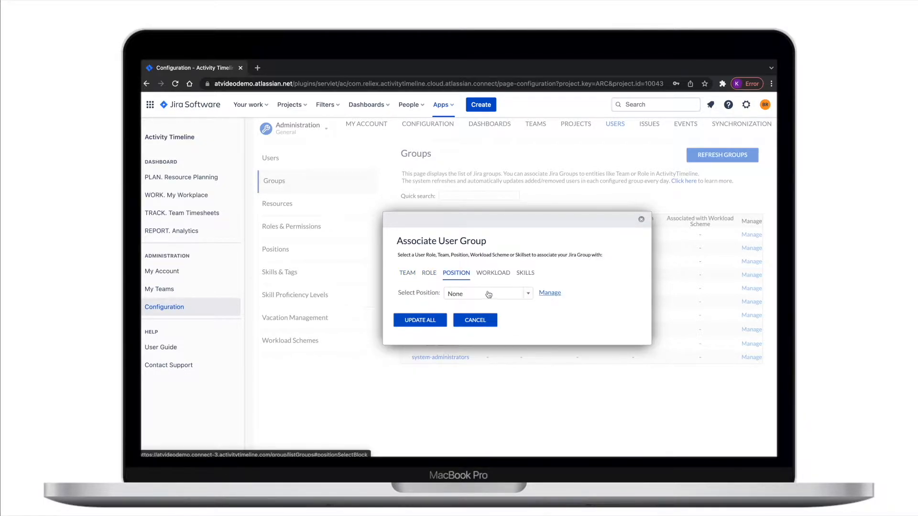
left_click(489, 293)
Associate PHP and JAVA skills with the group, update all, and return to the users list.
left_click(492, 274)
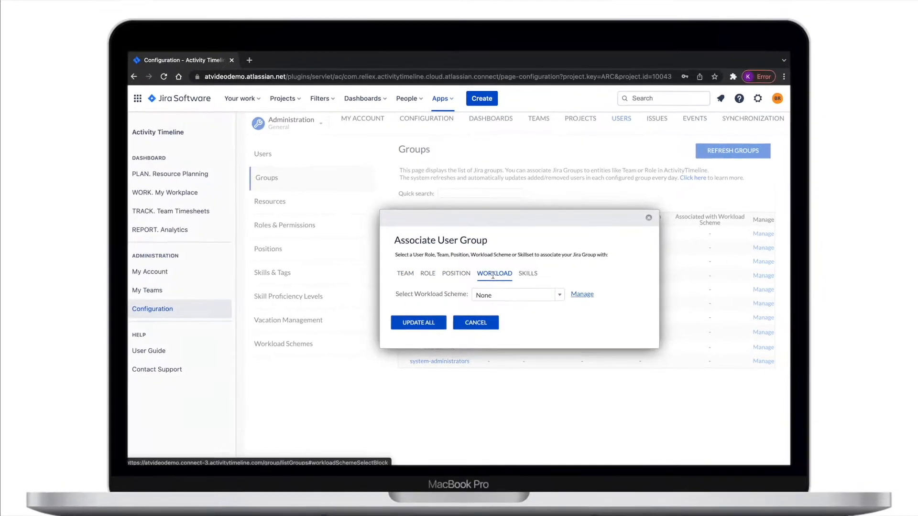
left_click(525, 273)
left_click(459, 306)
left_click(406, 370)
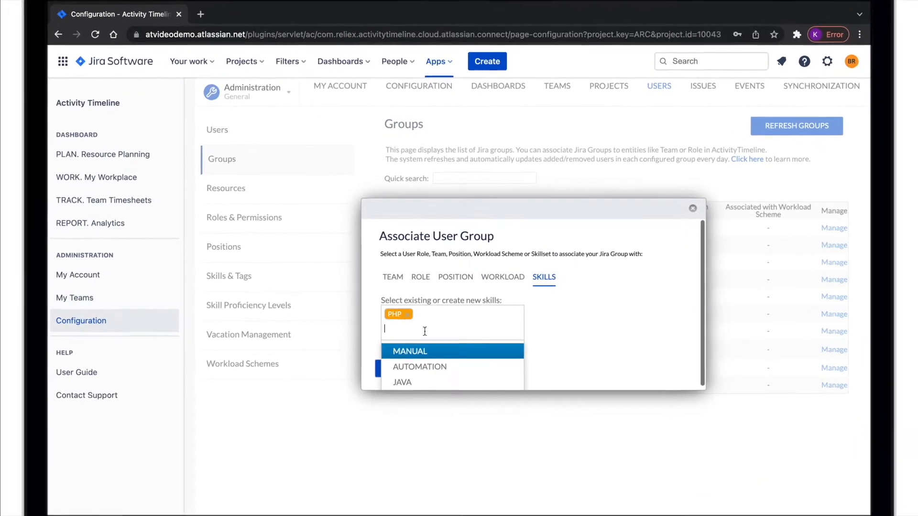
left_click(410, 379)
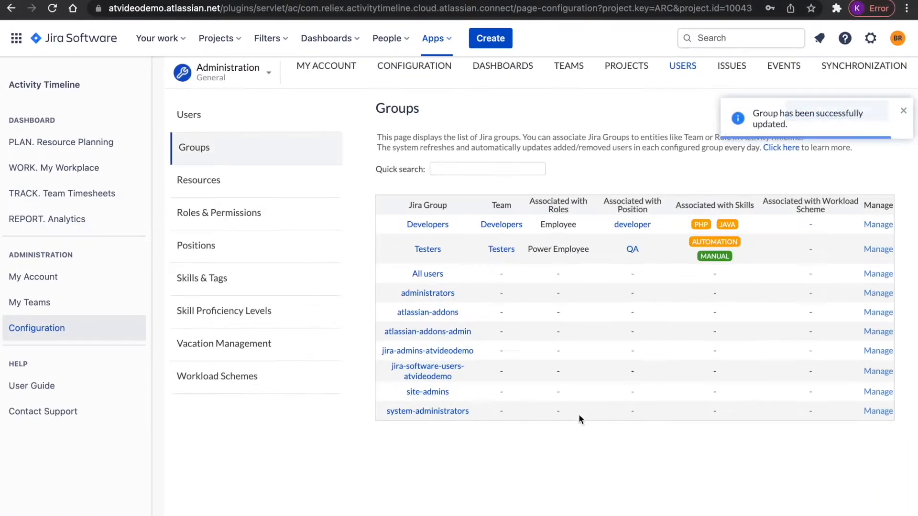
left_click(682, 65)
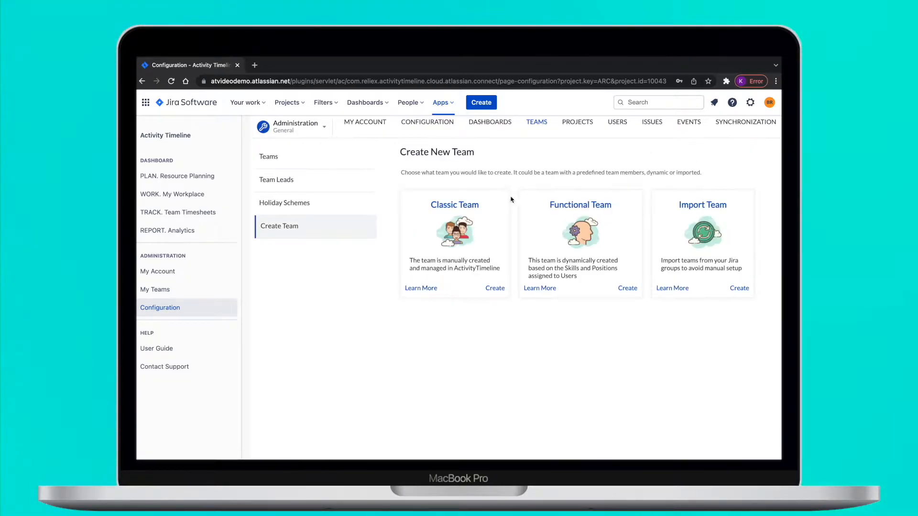
left_click(495, 288)
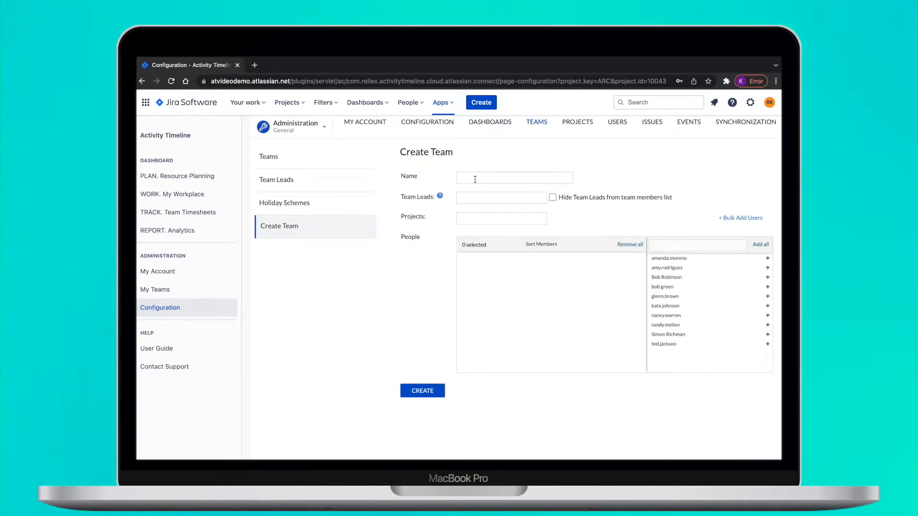
left_click(474, 179)
type("Team A")
left_click(502, 197)
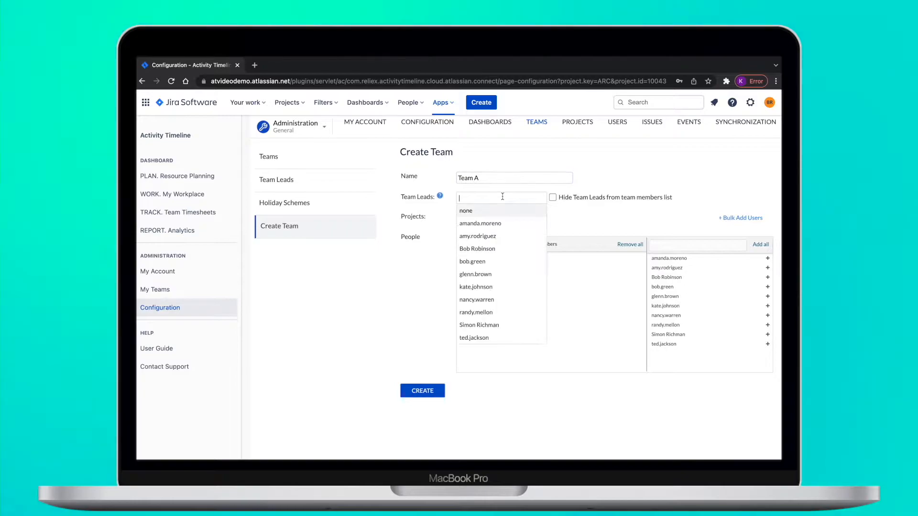
left_click(479, 325)
left_click(502, 218)
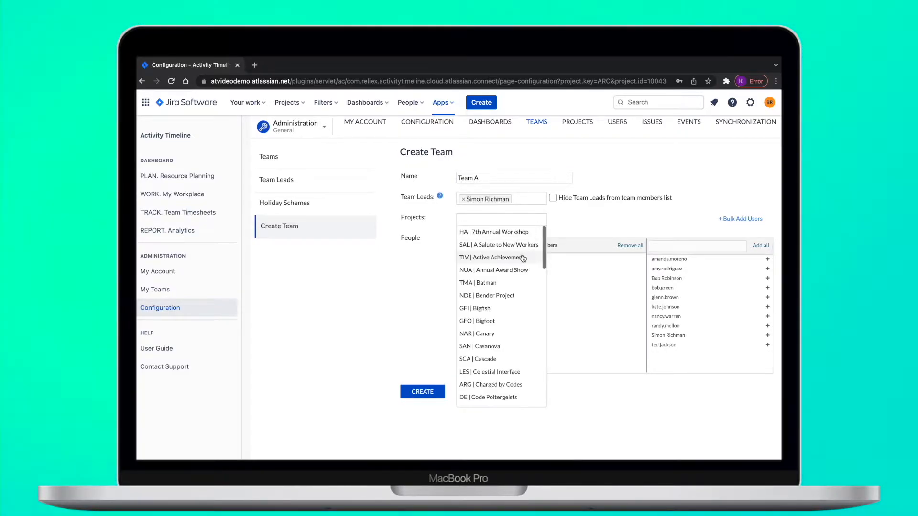
left_click(492, 257)
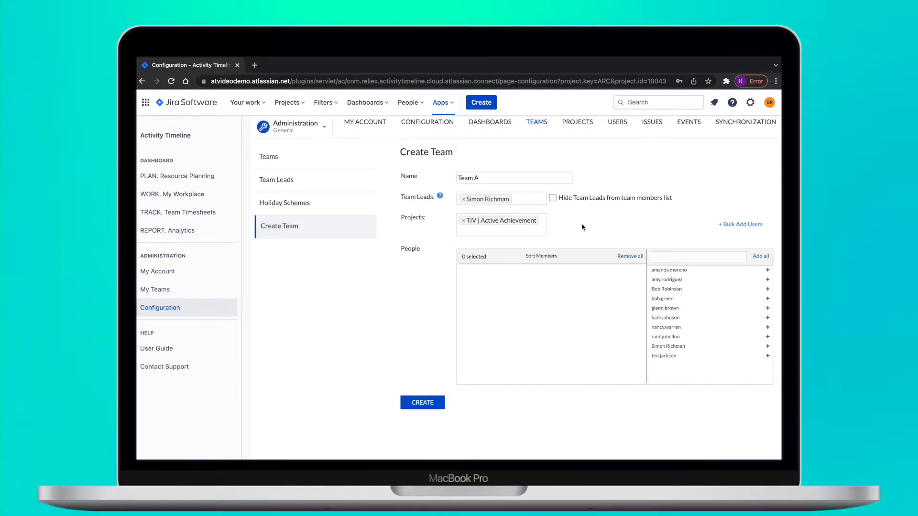
Add the remaining members to Team A and create it with five people.
left_click(767, 270)
left_click(768, 270)
left_click(768, 290)
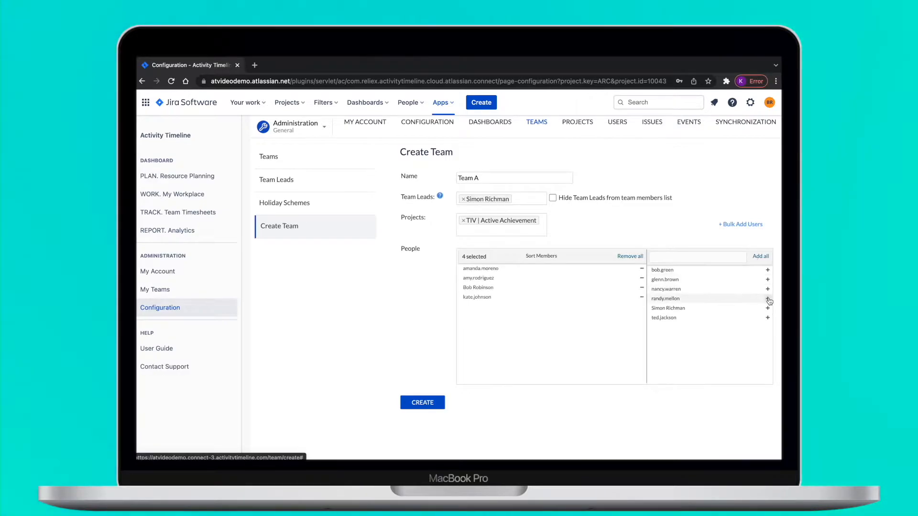
left_click(422, 403)
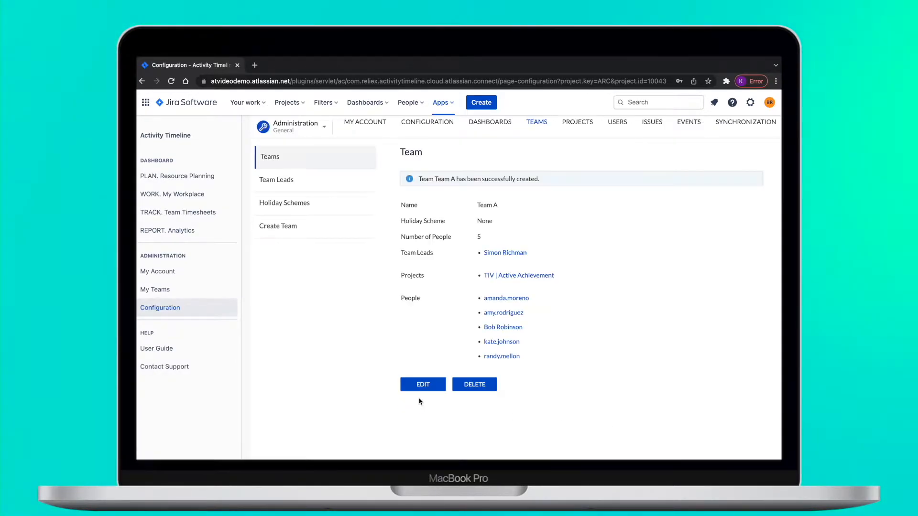
left_click(577, 122)
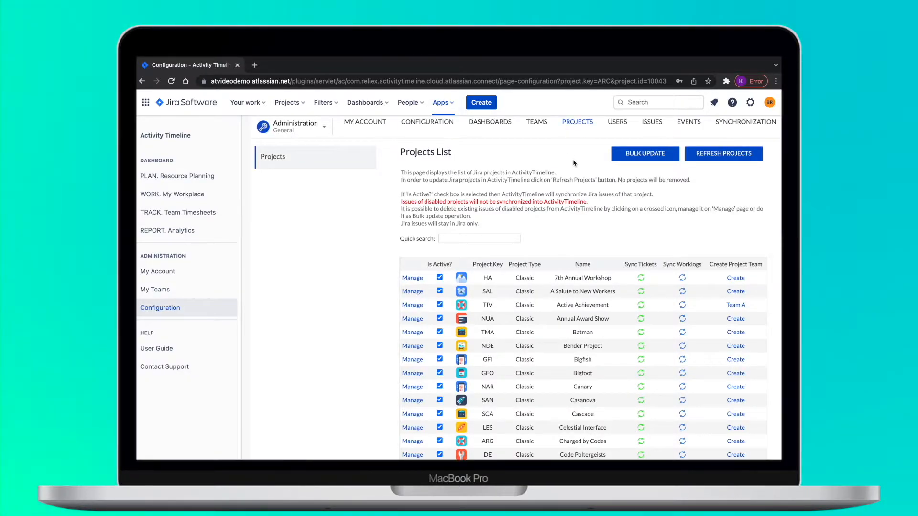
left_click(736, 291)
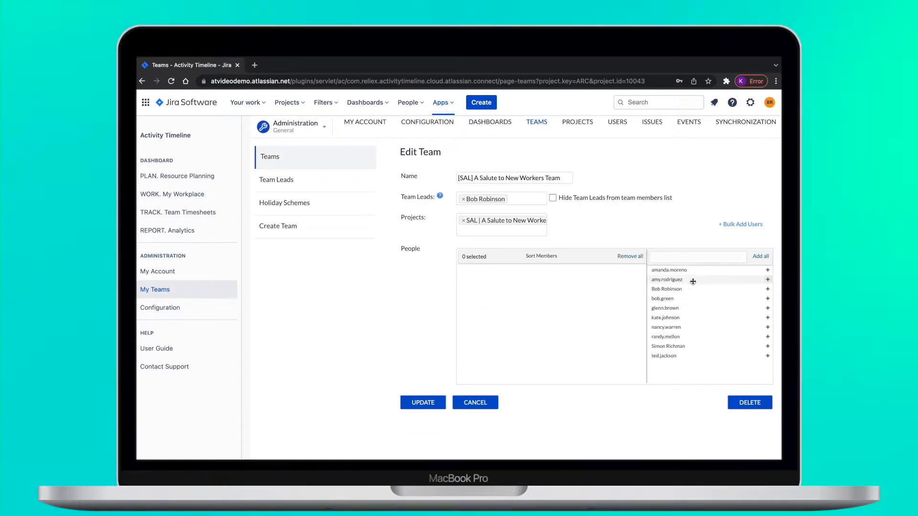
left_click(767, 270)
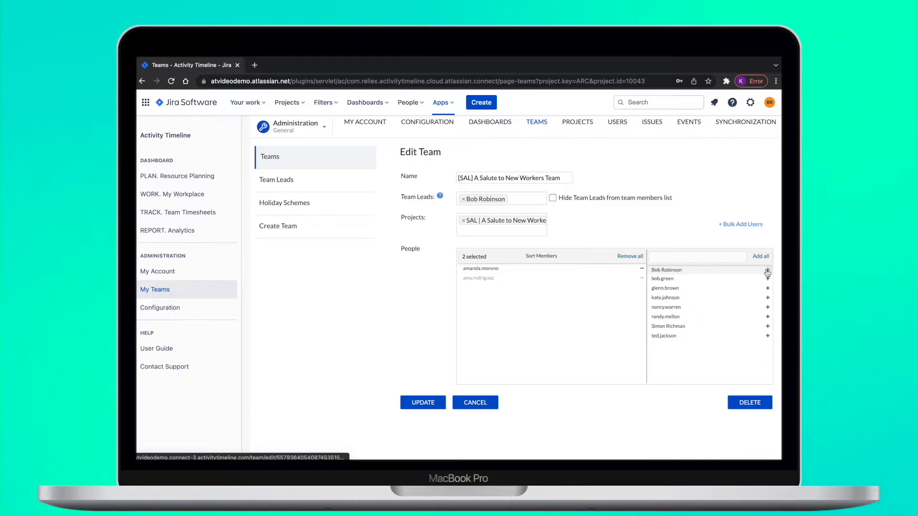
left_click(768, 271)
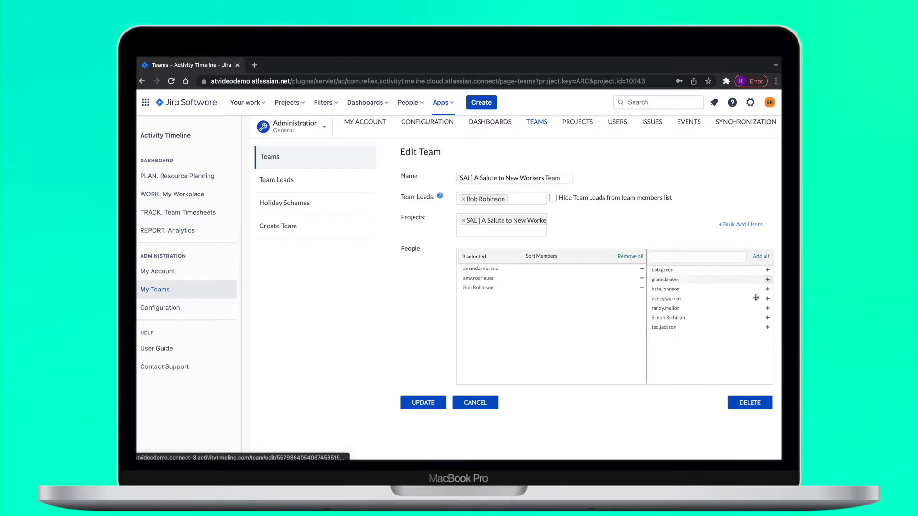
left_click(424, 403)
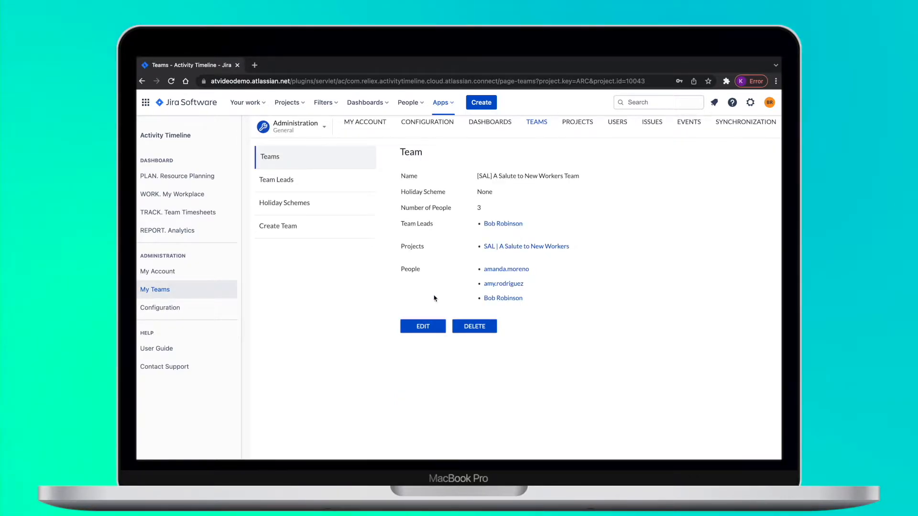
Create functional team Testers from AUTOMATION and MANUAL skills, then go to Resource Planning.
left_click(536, 122)
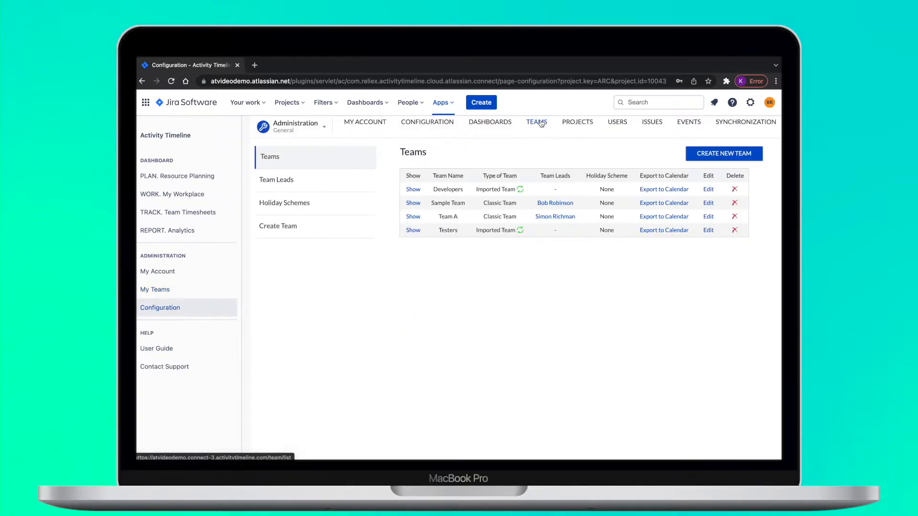
left_click(724, 153)
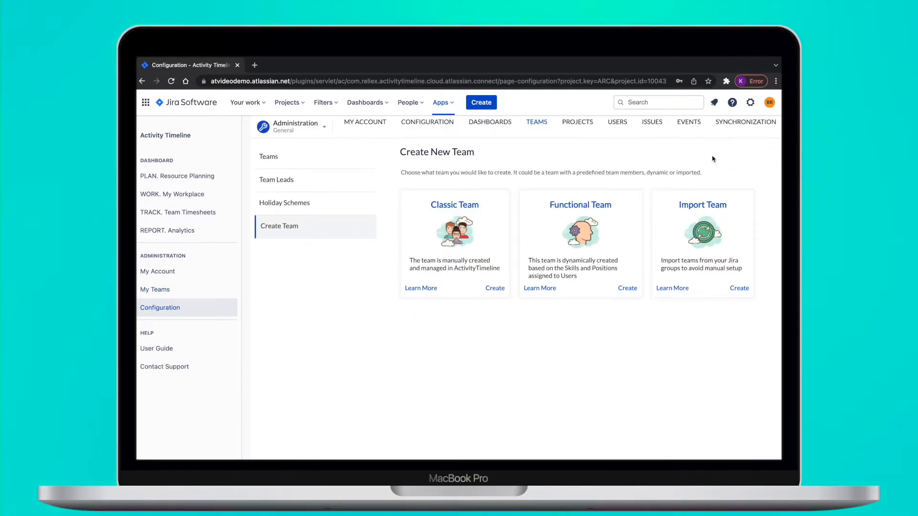
left_click(587, 244)
type("Testers")
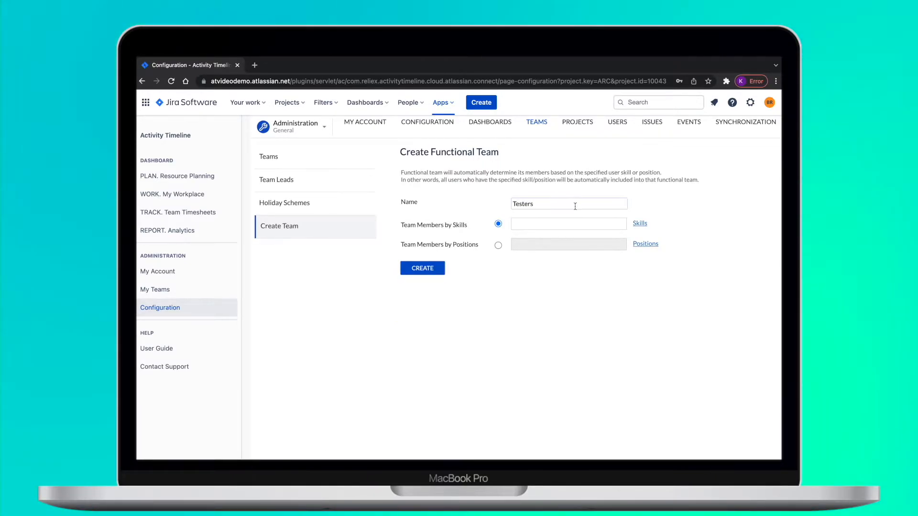
left_click(567, 225)
left_click(534, 237)
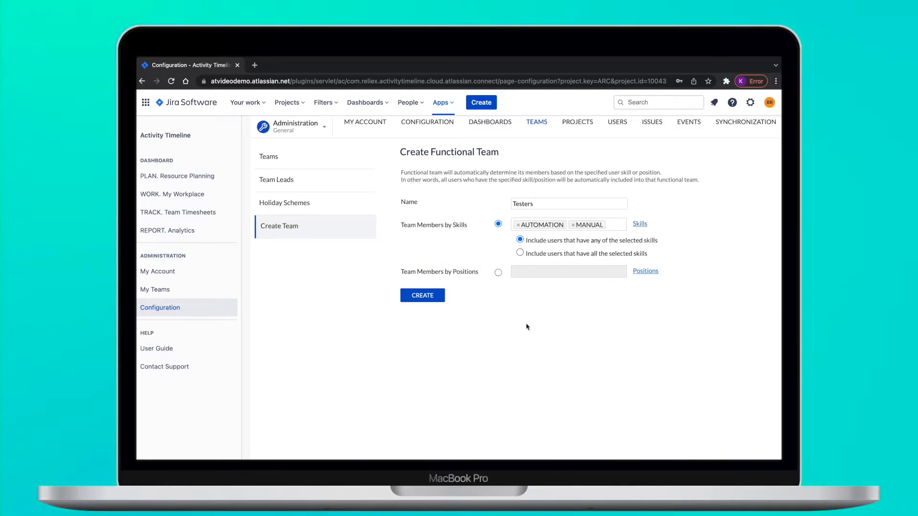
left_click(436, 300)
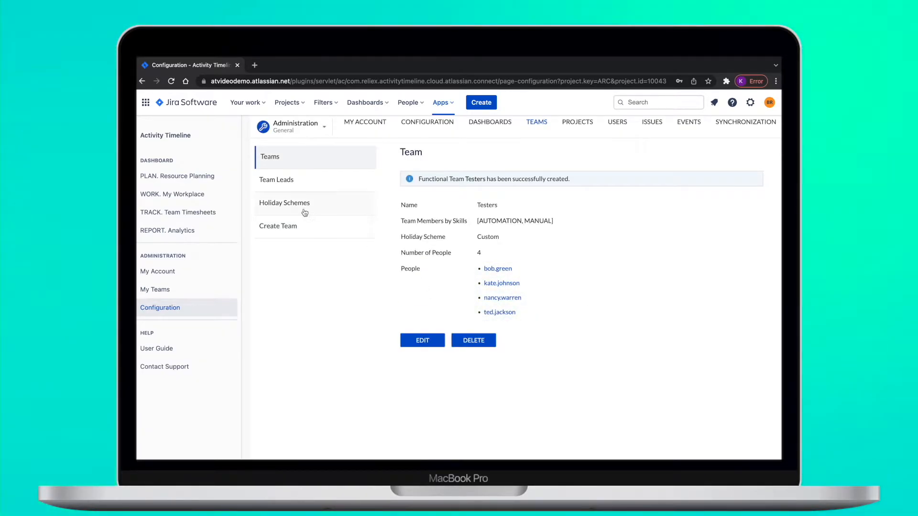
left_click(187, 177)
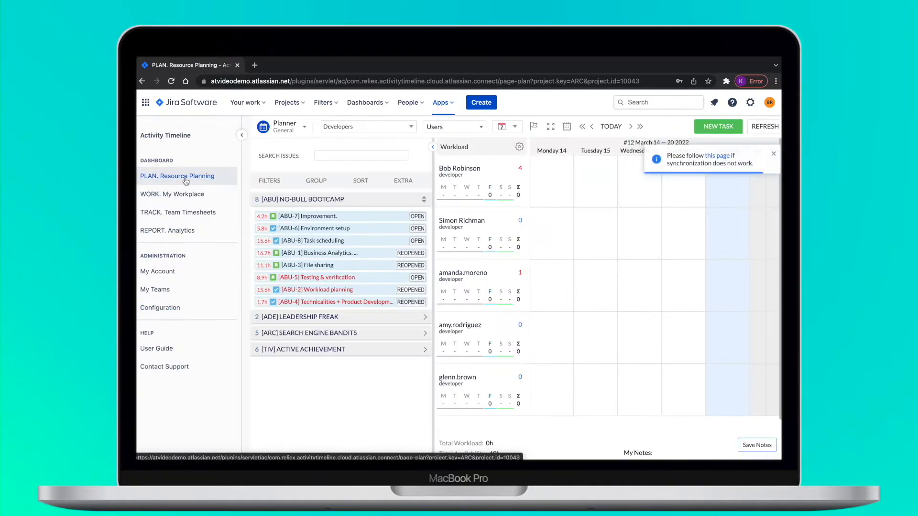
Show the [SAL] A Salute to New Workers Team in the planner, then go to Configuration.
left_click(413, 128)
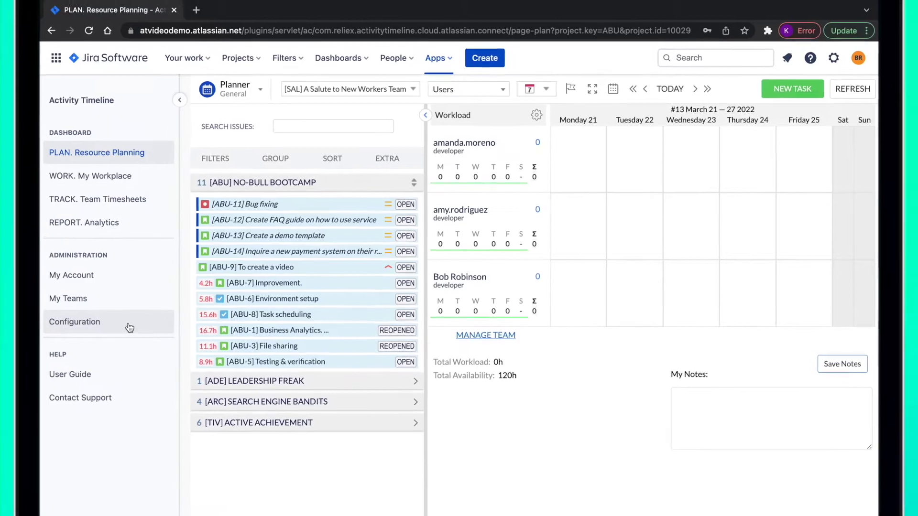
left_click(130, 328)
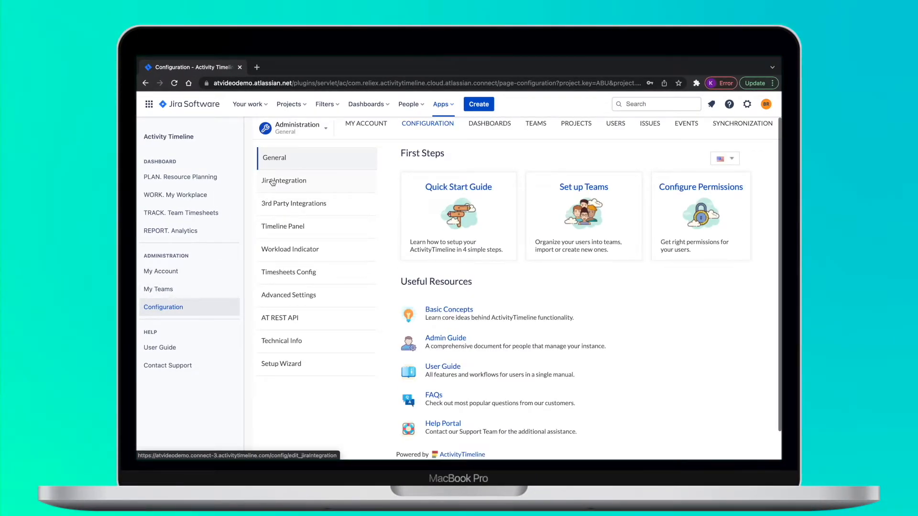
In Jira Integration, map Planned Issue Start Date to Start date and End Date to Due date, and update.
left_click(273, 183)
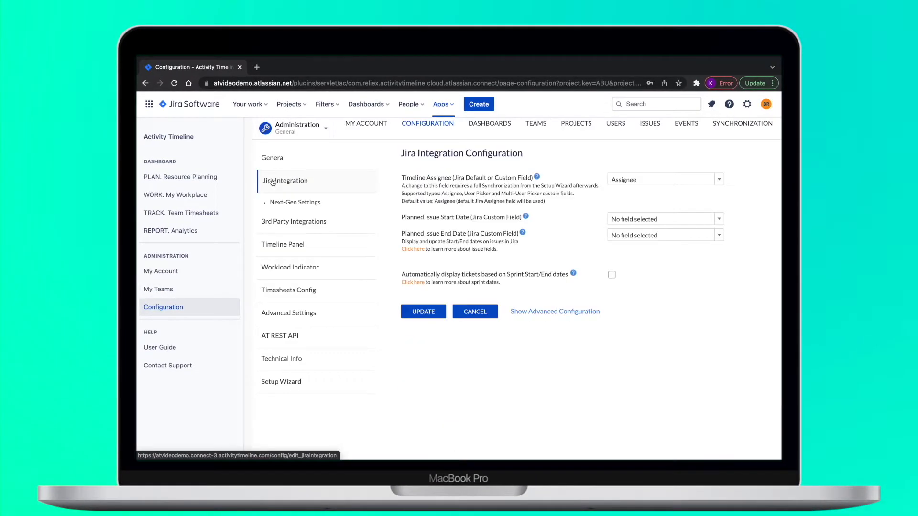
left_click(650, 218)
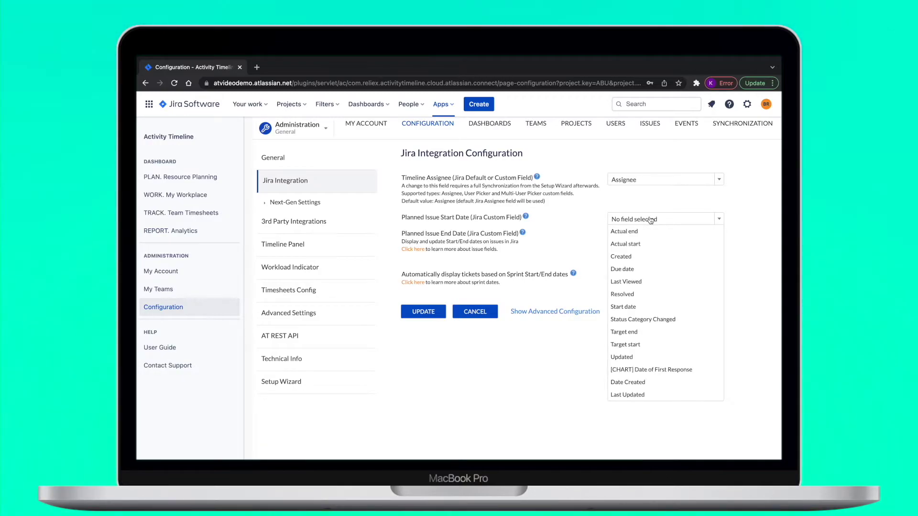
left_click(642, 307)
left_click(666, 266)
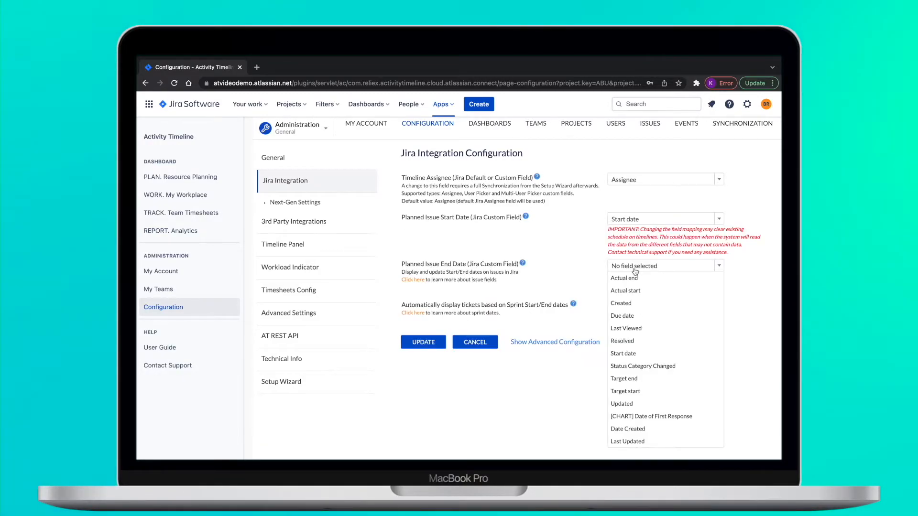
left_click(639, 319)
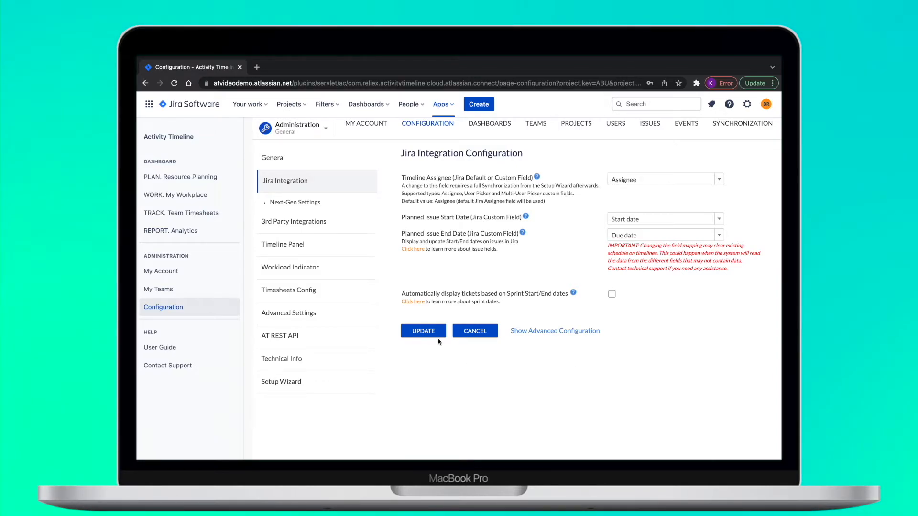
left_click(424, 331)
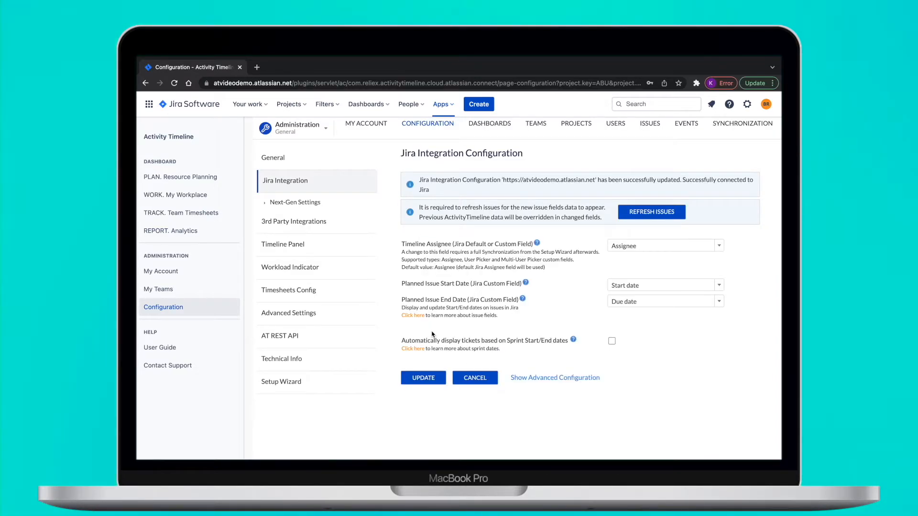
Run a Partial Issues Synchronization refresh, then view the synced issues in Resource Planning.
left_click(652, 212)
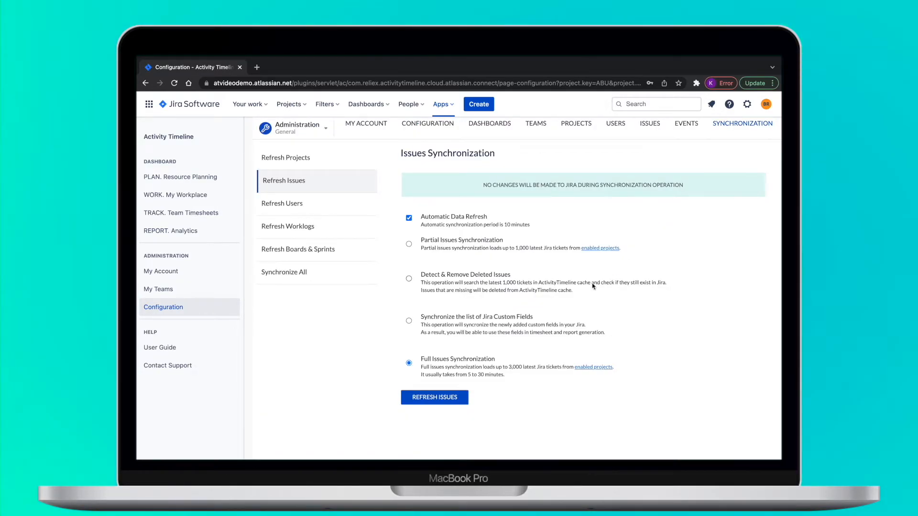
left_click(408, 244)
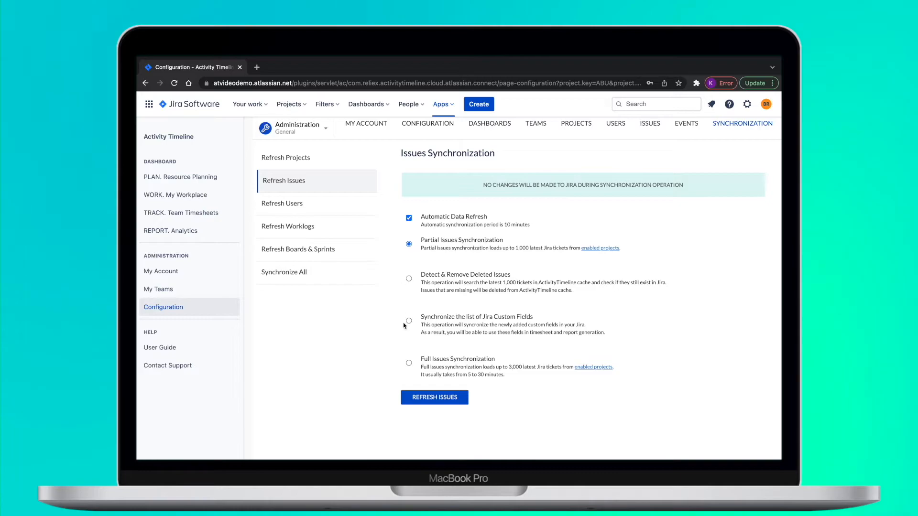
left_click(436, 398)
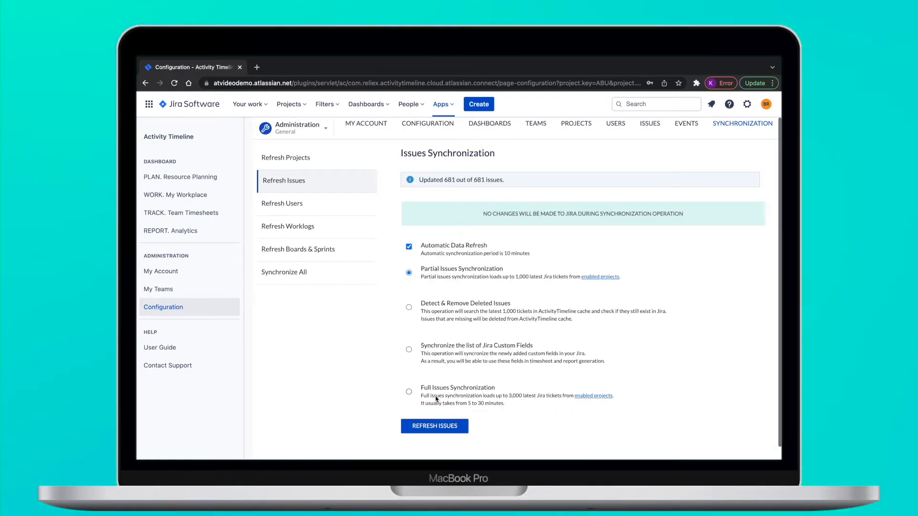
mouse_move(190, 186)
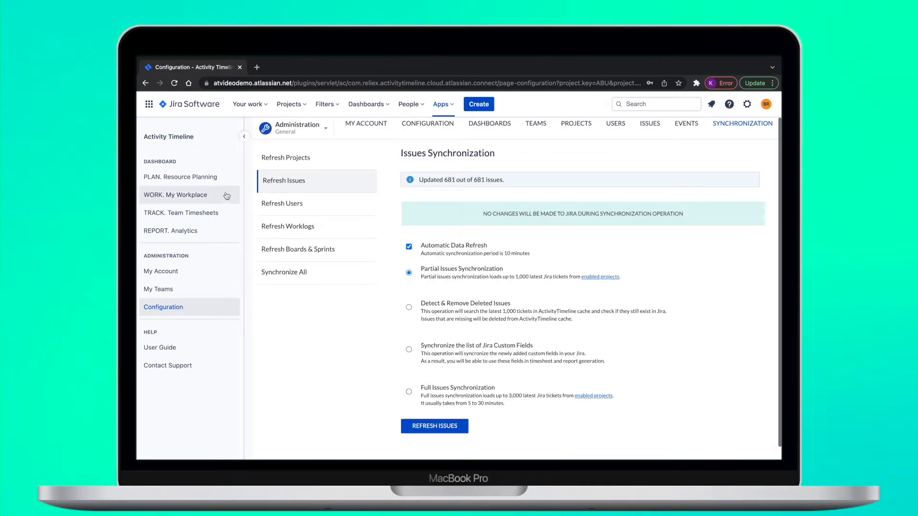
left_click(180, 177)
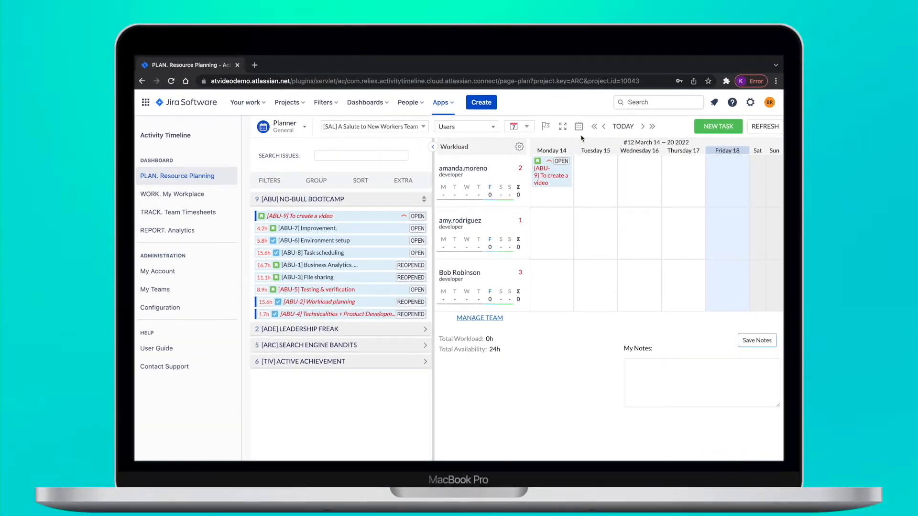
Start a new custom issue style in Issue Customization for the ABU project.
left_click(160, 307)
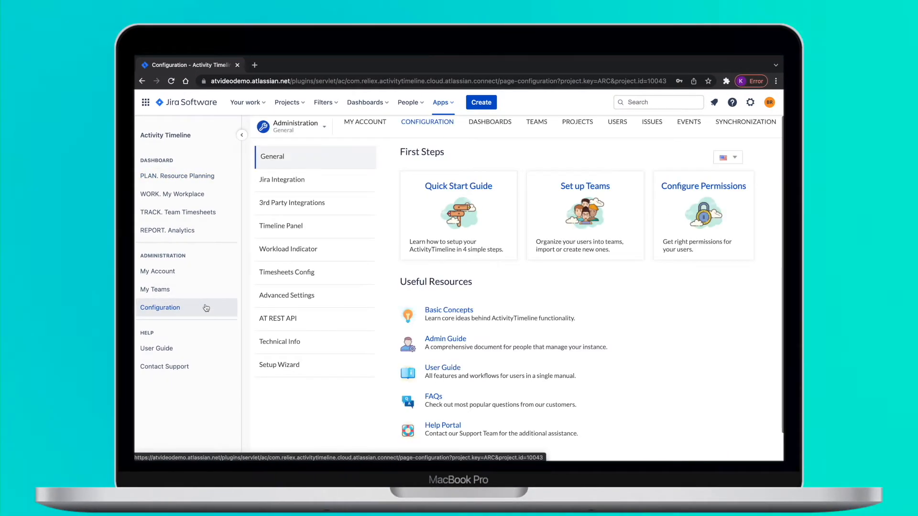
left_click(652, 122)
left_click(290, 203)
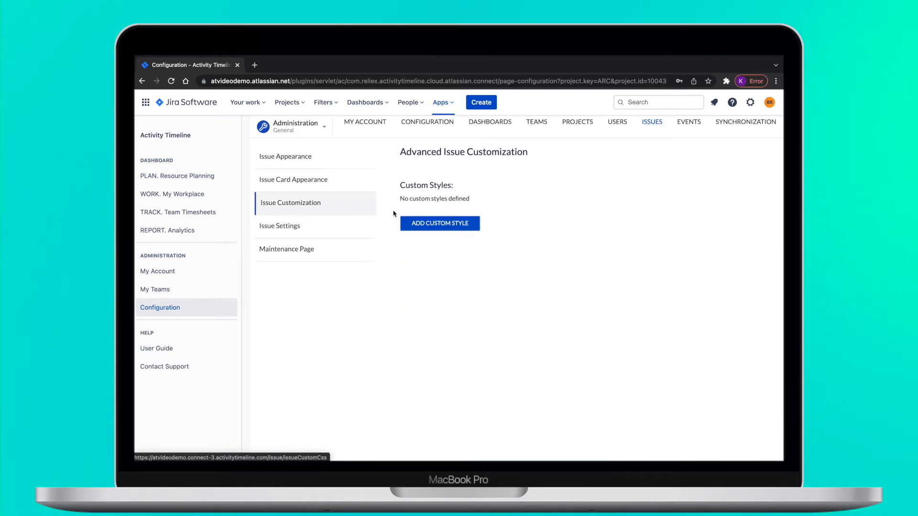
left_click(423, 225)
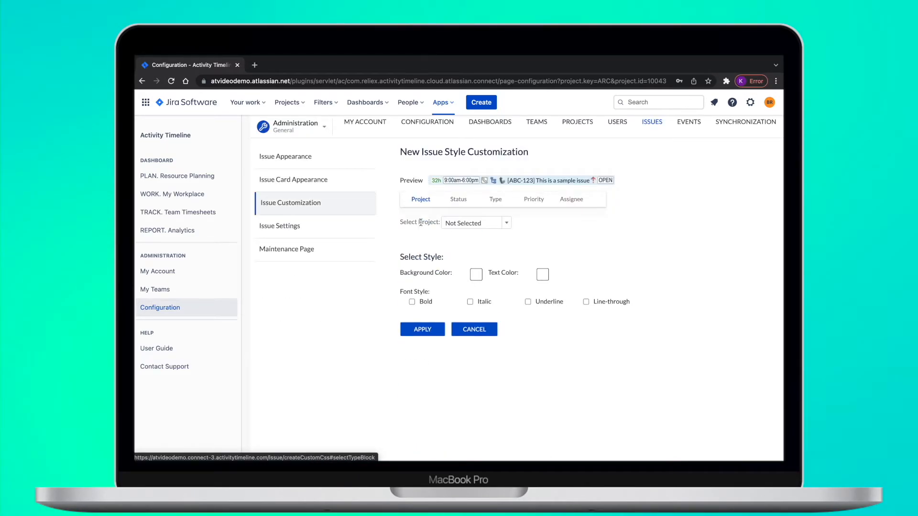
left_click(459, 224)
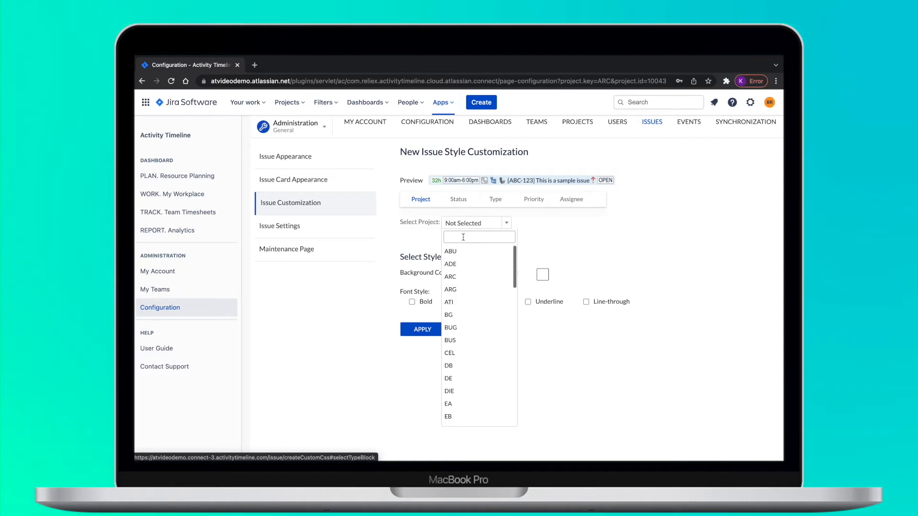
left_click(456, 252)
Give ABU issues a pink background with black text, apply the style, and view the planner.
left_click(476, 273)
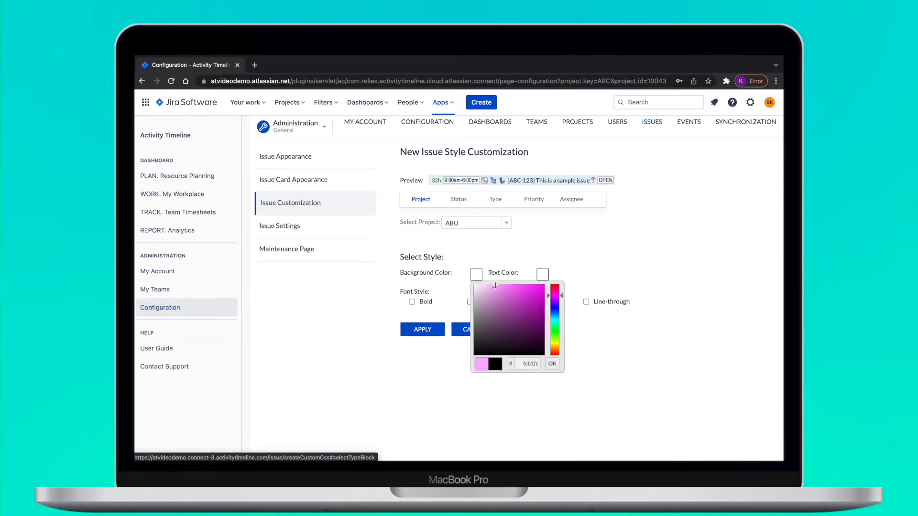
left_click(482, 364)
left_click(543, 274)
left_click(548, 364)
left_click(421, 330)
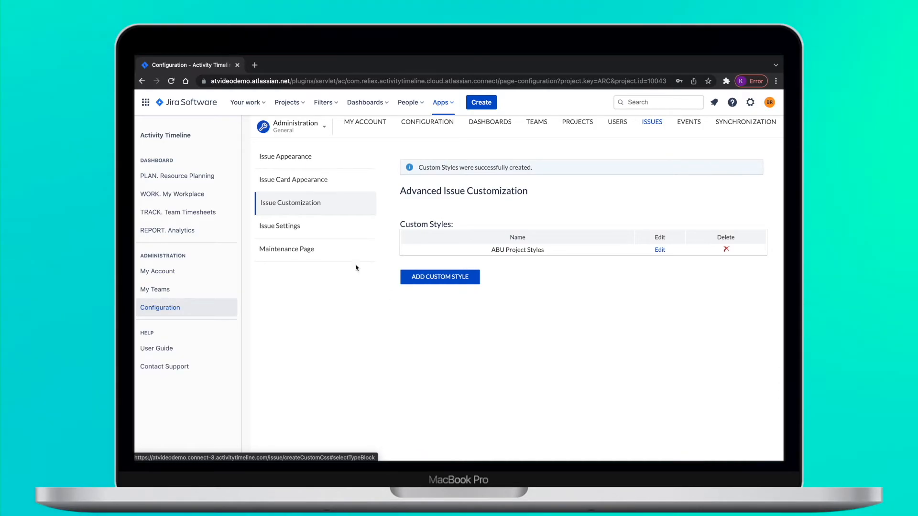
left_click(184, 178)
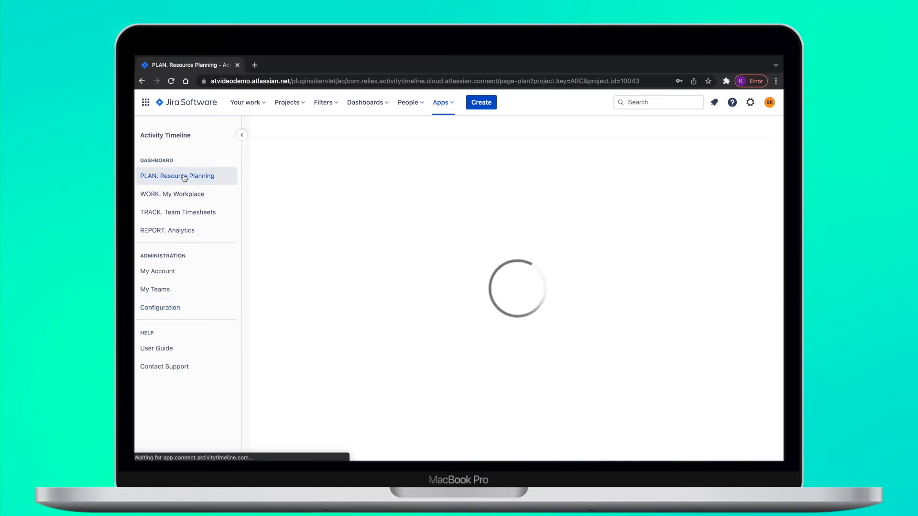